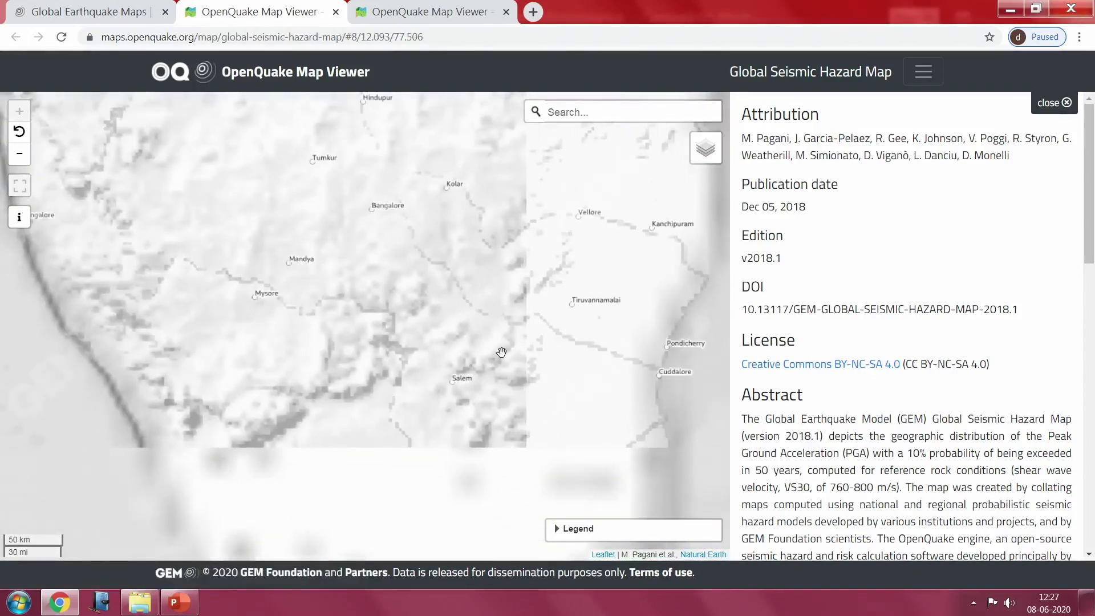
Query the seismic hazard PGA at Bangalore on the global hazard map
{"action": "left_click_drag", "start_coordinate": [427, 324], "coordinate": [367, 307]}
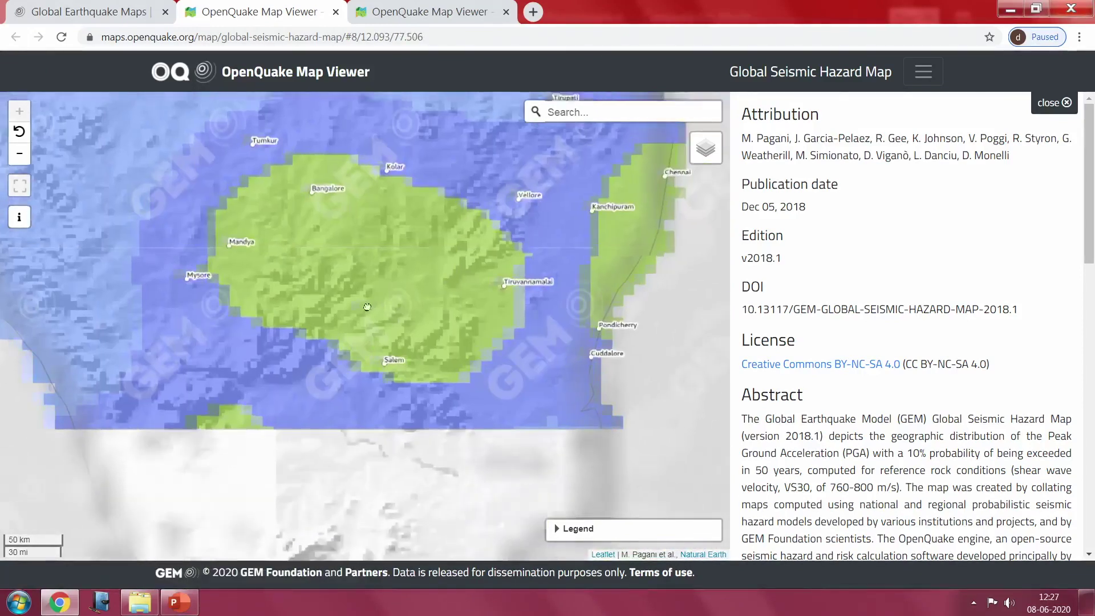
{"action": "left_click_drag", "start_coordinate": [114, 171], "coordinate": [251, 325]}
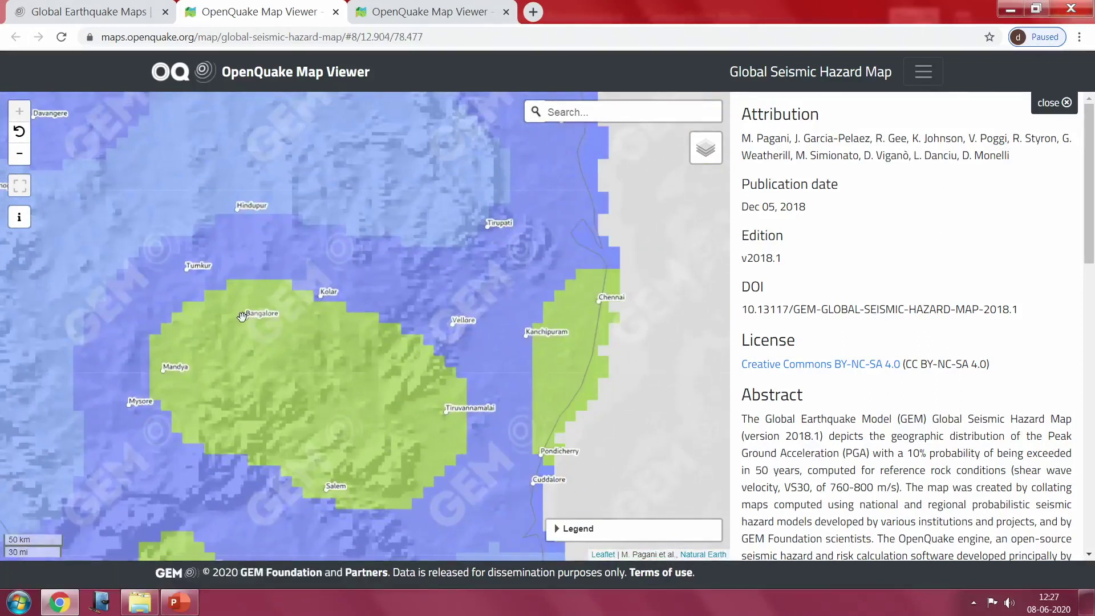
{"action": "left_click", "coordinate": [244, 320]}
Examine the mapped seismic hazard from southern India across Indonesia and Australia to New Zealand
{"action": "scroll", "coordinate": [245, 320], "scroll_direction": "down", "scroll_amount": 2}
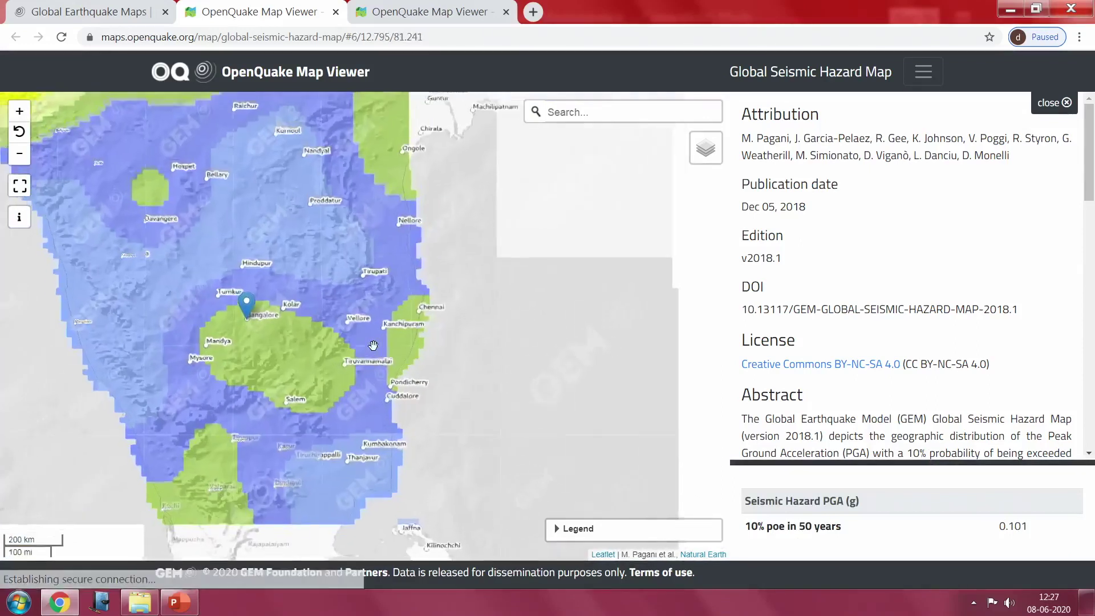
{"action": "left_click_drag", "start_coordinate": [373, 346], "coordinate": [469, 260]}
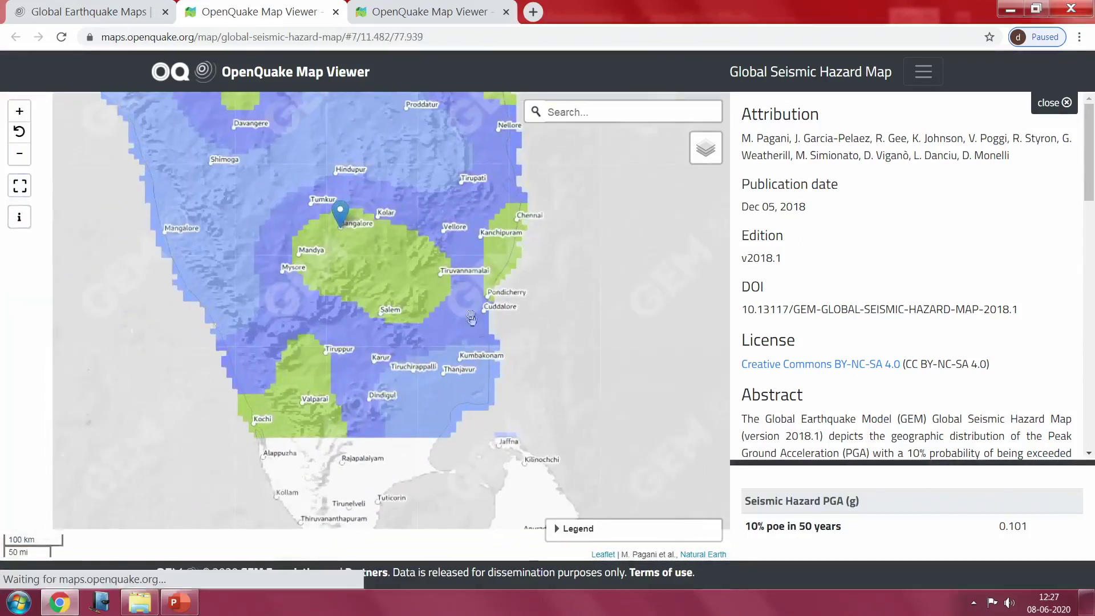
{"action": "scroll", "coordinate": [513, 389], "scroll_direction": "down", "scroll_amount": 1}
{"action": "left_click_drag", "start_coordinate": [513, 389], "coordinate": [317, 237]}
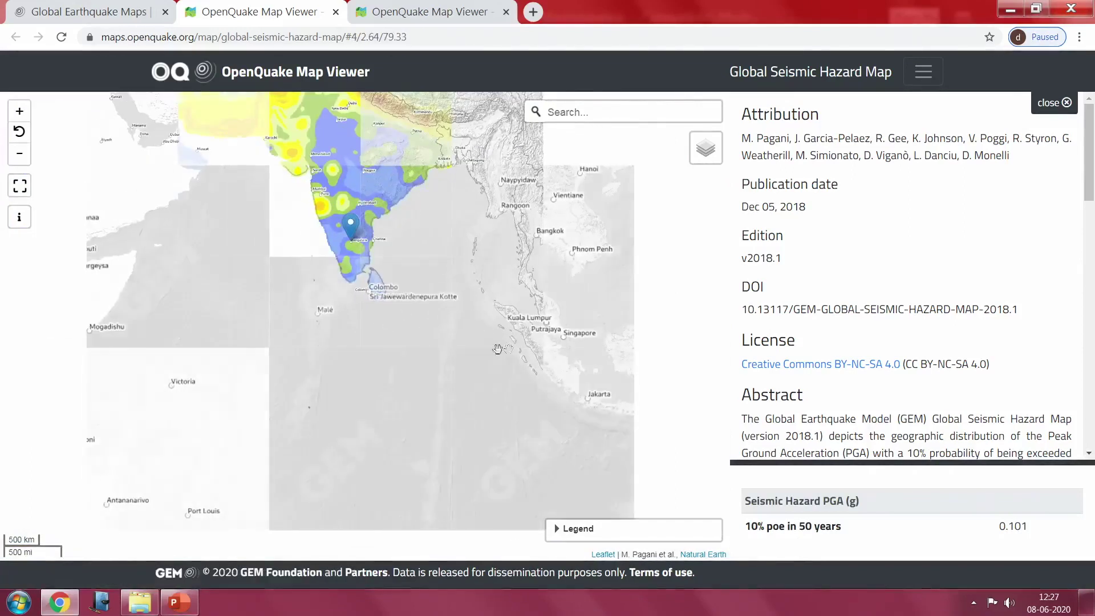
{"action": "left_click_drag", "start_coordinate": [491, 525], "coordinate": [270, 222]}
{"action": "scroll", "coordinate": [270, 222], "scroll_direction": "down", "scroll_amount": 1}
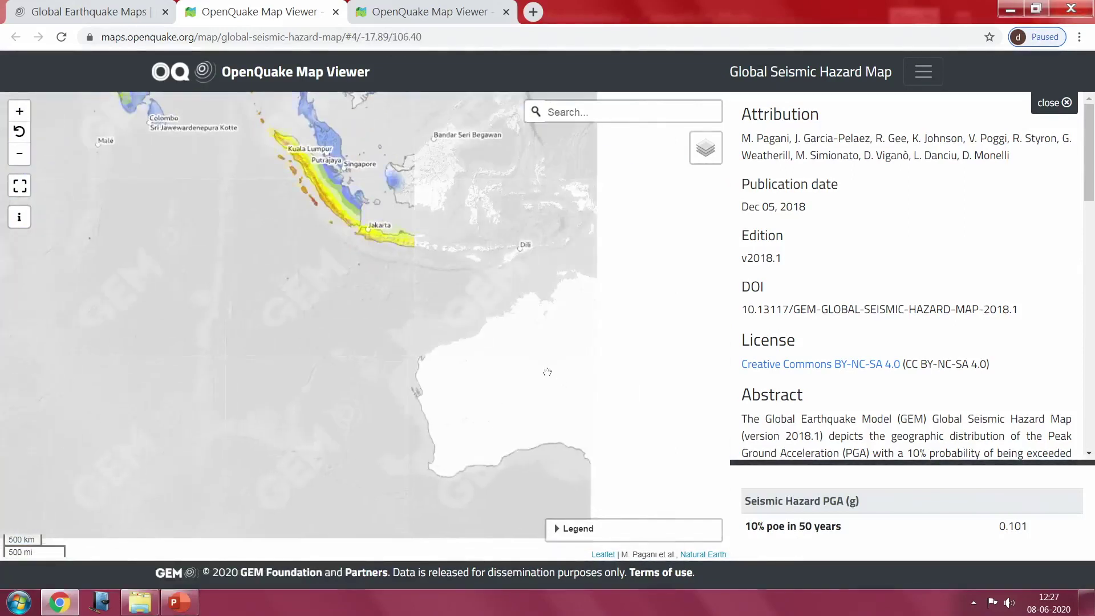
{"action": "left_click_drag", "start_coordinate": [546, 371], "coordinate": [336, 216]}
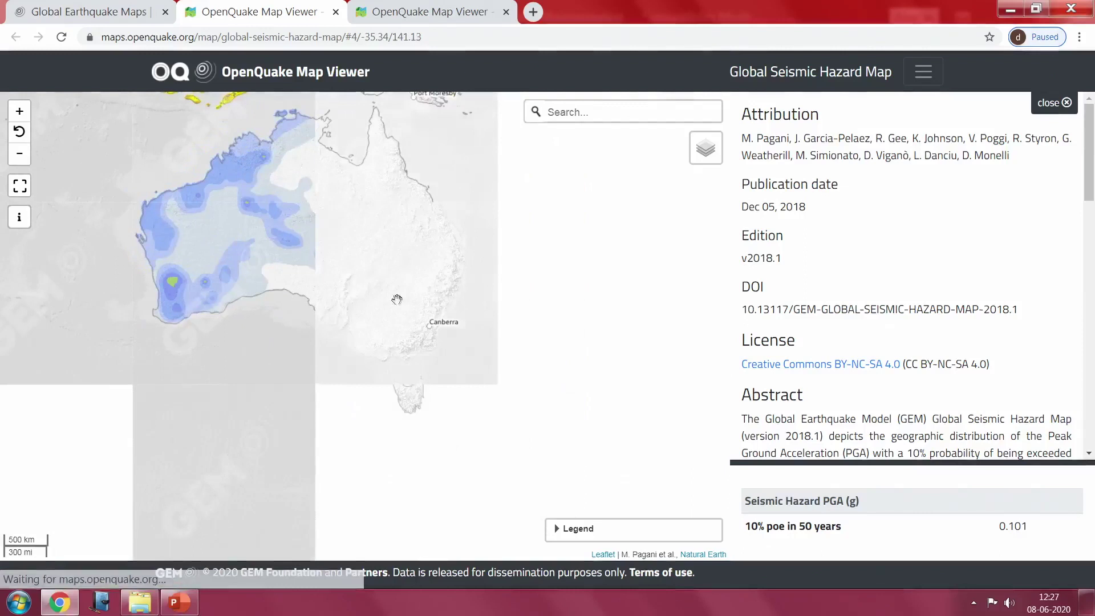
{"action": "scroll", "coordinate": [391, 299], "scroll_direction": "down", "scroll_amount": 1}
{"action": "left_click_drag", "start_coordinate": [482, 346], "coordinate": [326, 246]}
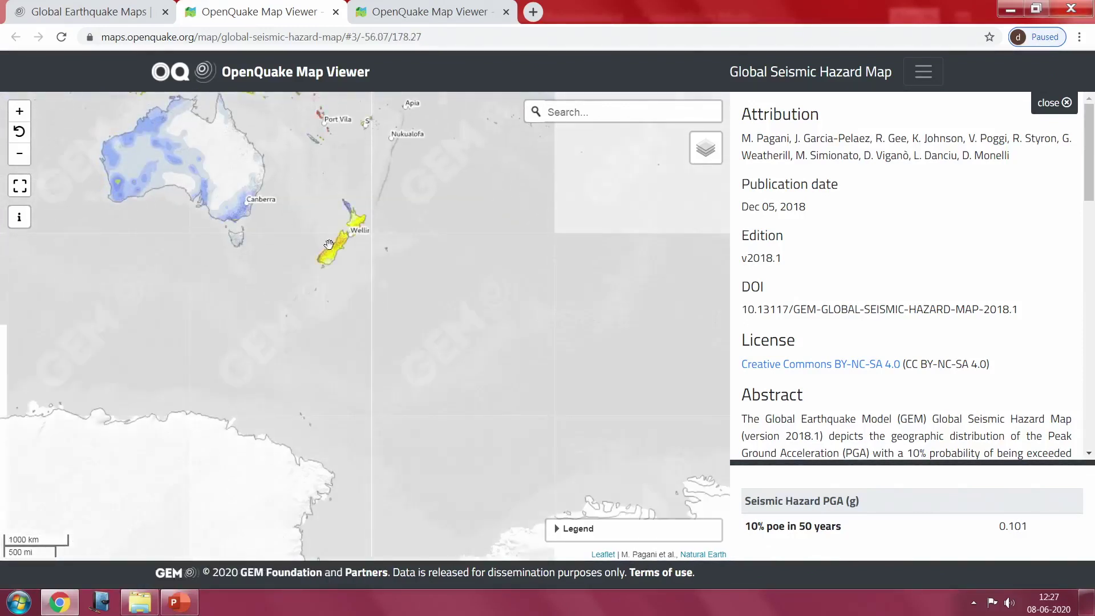
{"action": "left_click_drag", "start_coordinate": [342, 485], "coordinate": [614, 381]}
{"action": "scroll", "coordinate": [547, 339], "scroll_direction": "down", "scroll_amount": 1}
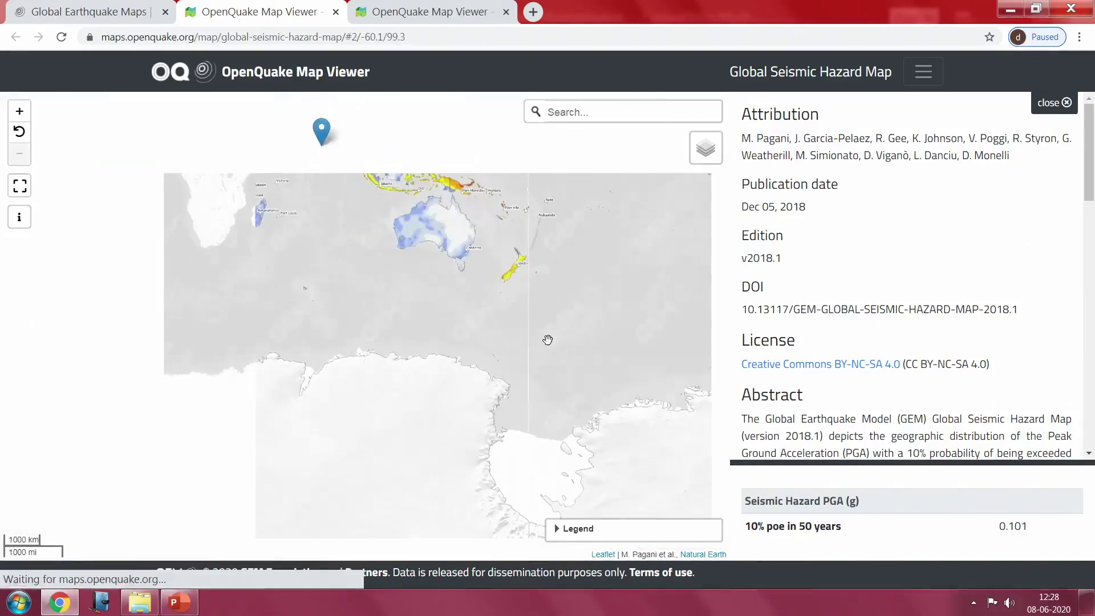
Expand the legend and compare its PGA classes with the hazard colours around the Bangalore marker in southern India
{"action": "left_click", "coordinate": [563, 525]}
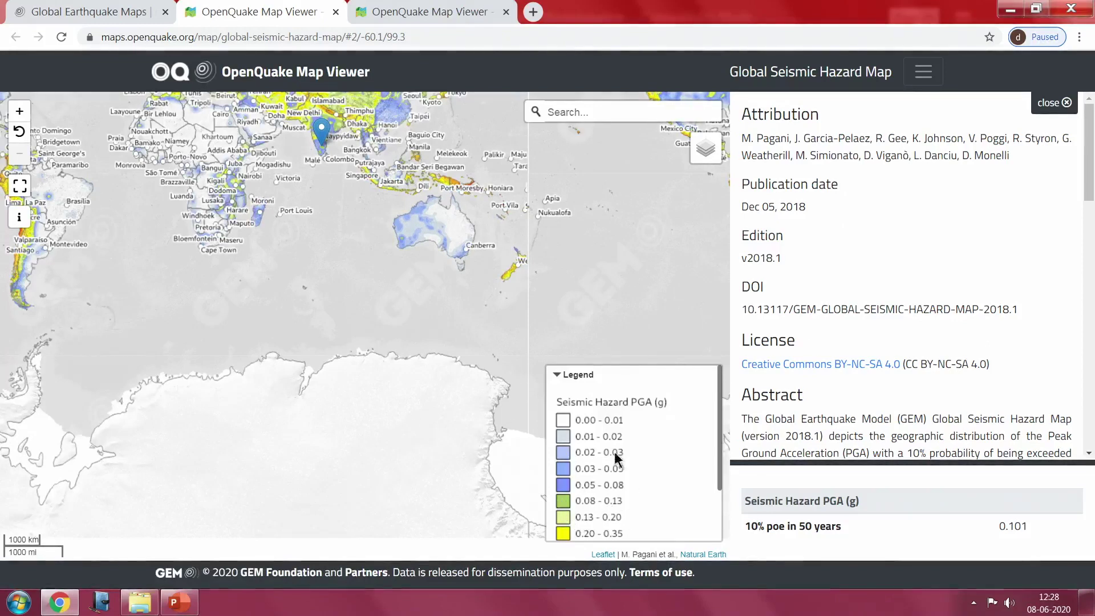
{"action": "left_click_drag", "start_coordinate": [400, 323], "coordinate": [385, 398]}
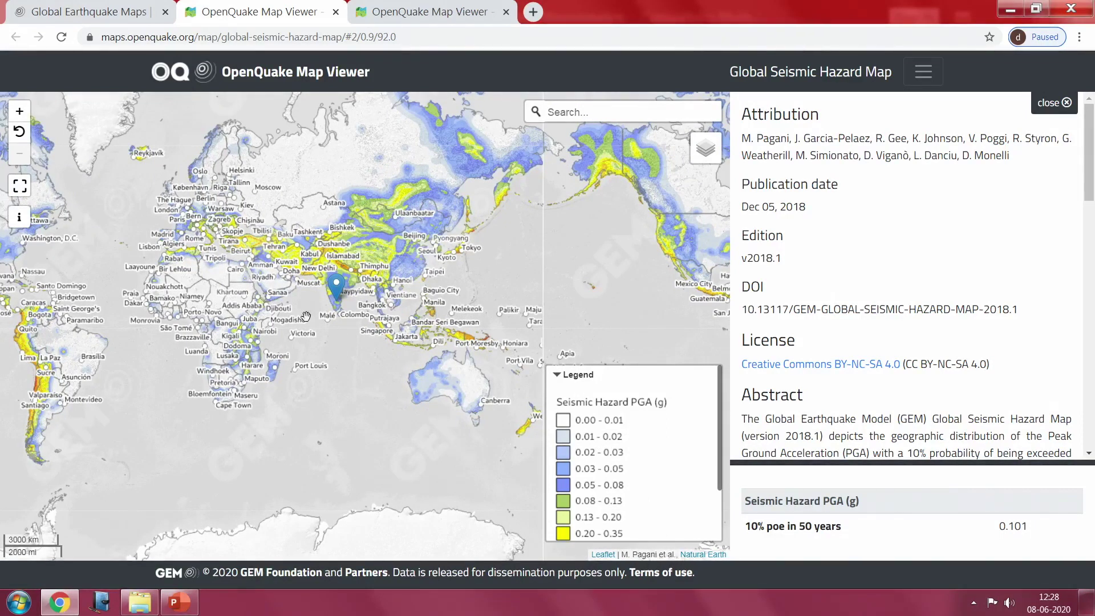
{"action": "scroll", "coordinate": [327, 308], "scroll_direction": "up", "scroll_amount": 4}
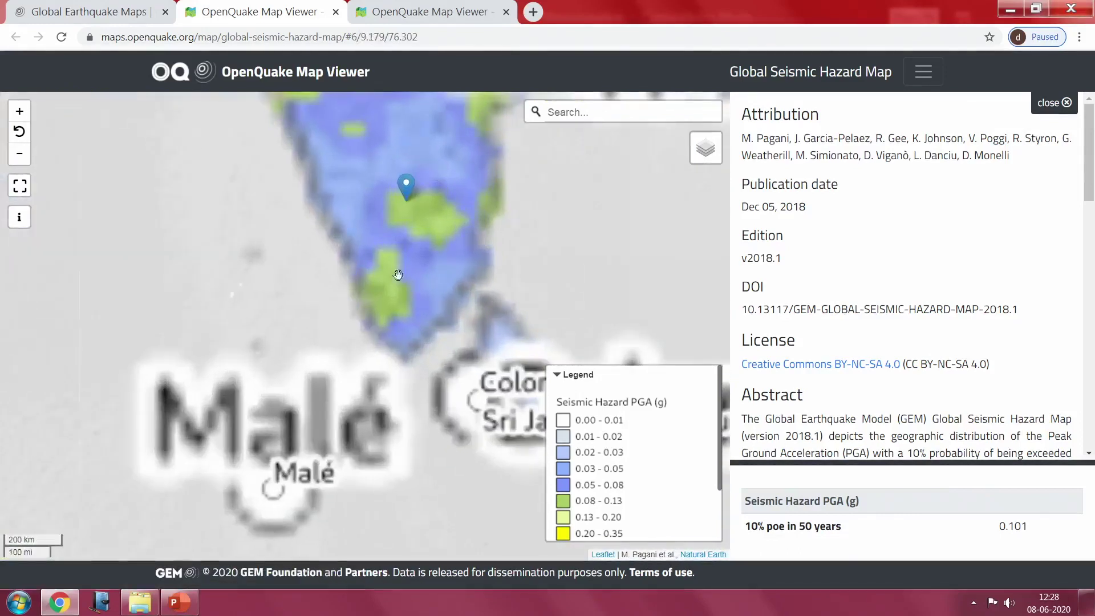
{"action": "scroll", "coordinate": [293, 309], "scroll_direction": "up", "scroll_amount": 2}
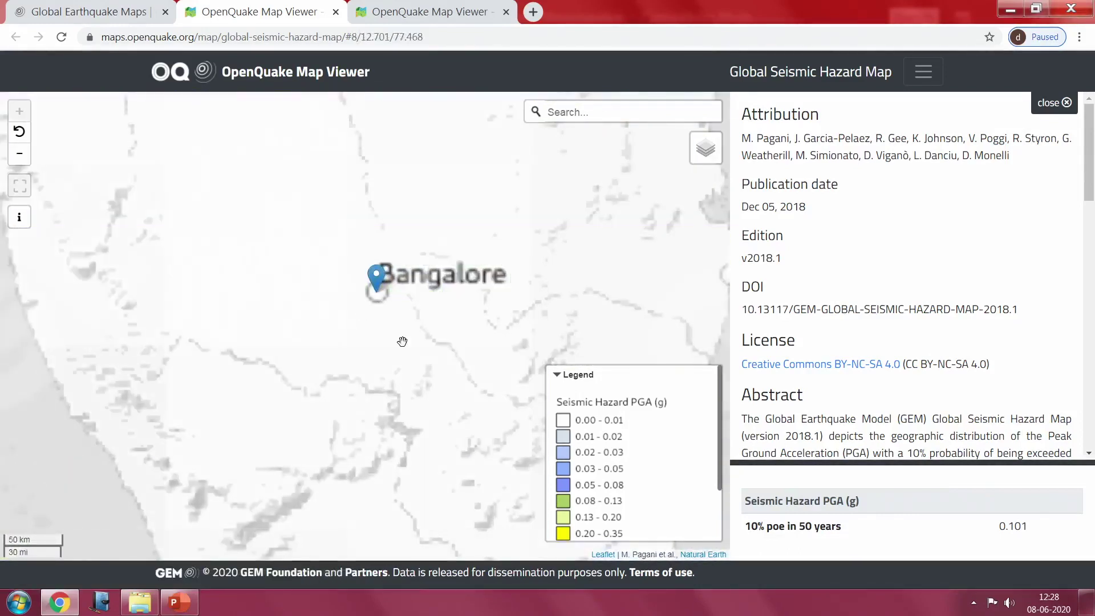
{"action": "scroll", "coordinate": [402, 341], "scroll_direction": "down", "scroll_amount": 2}
{"action": "left_click_drag", "start_coordinate": [381, 396], "coordinate": [288, 320]}
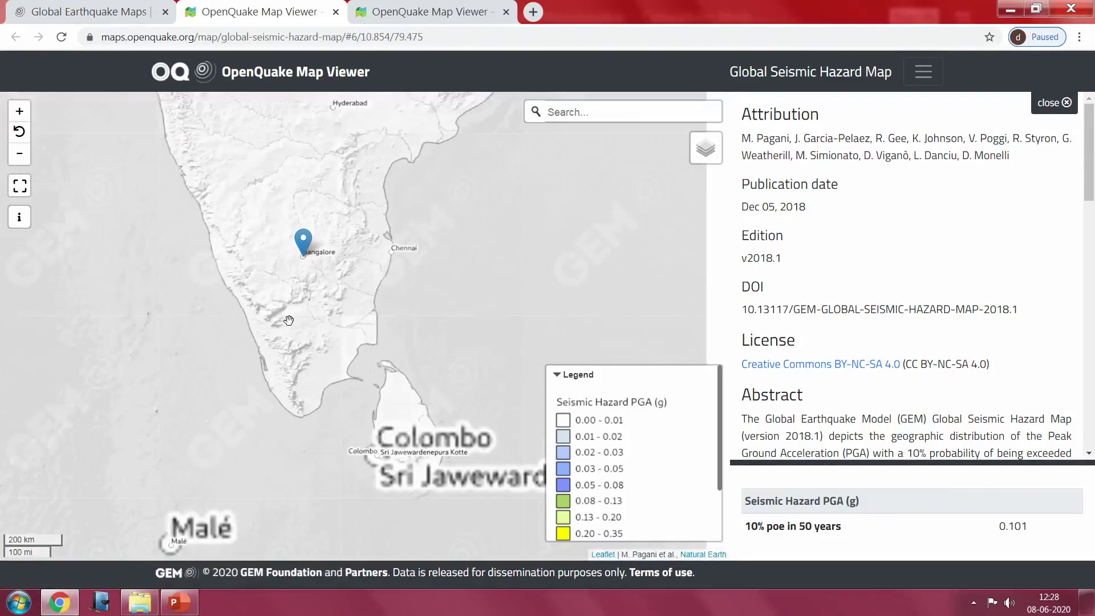
{"action": "left_click_drag", "start_coordinate": [422, 422], "coordinate": [419, 451]}
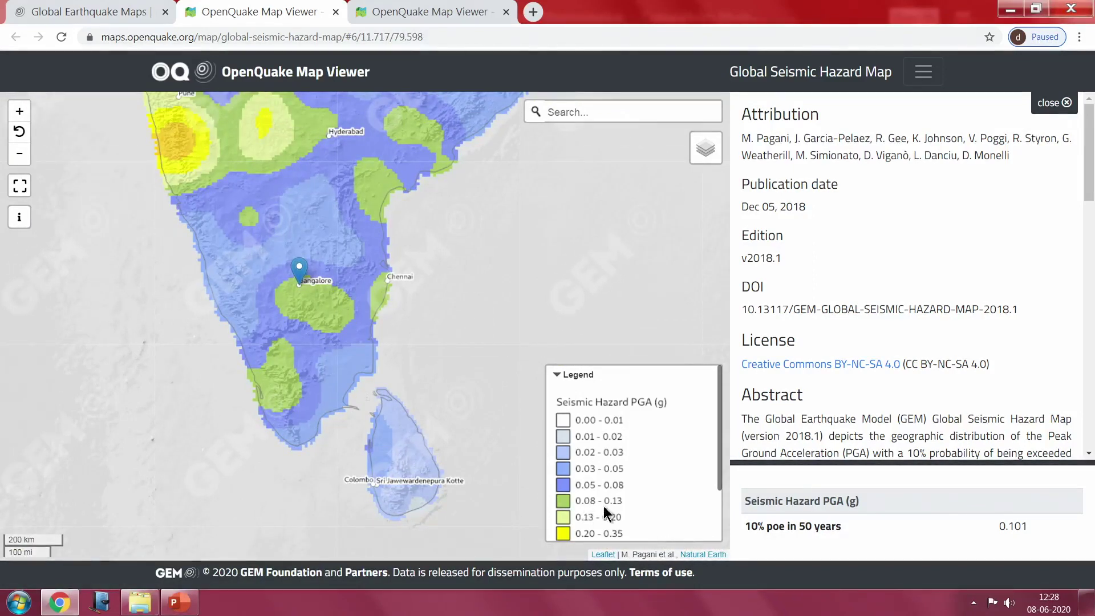
Examine the hazard zones from western and central India up to the Himalayas and check the legend's highest PGA classes
{"action": "left_click_drag", "start_coordinate": [286, 405], "coordinate": [318, 535]}
{"action": "left_click_drag", "start_coordinate": [189, 237], "coordinate": [191, 308]}
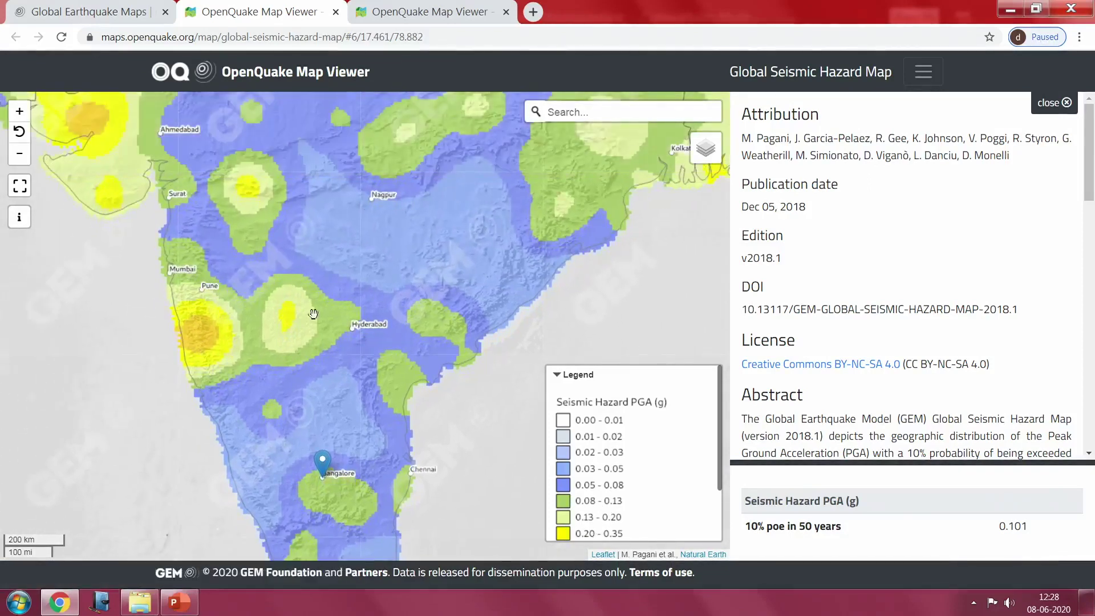
{"action": "mouse_move", "coordinate": [364, 405]}
{"action": "left_mouse_down"}
{"action": "mouse_move", "coordinate": [298, 407]}
{"action": "mouse_move", "coordinate": [266, 427]}
{"action": "left_mouse_up"}
{"action": "mouse_move", "coordinate": [388, 254]}
{"action": "left_mouse_down"}
{"action": "mouse_move", "coordinate": [414, 394]}
{"action": "mouse_move", "coordinate": [499, 427]}
{"action": "left_mouse_up"}
{"action": "mouse_move", "coordinate": [312, 319]}
{"action": "left_mouse_down"}
{"action": "mouse_move", "coordinate": [391, 363]}
{"action": "mouse_move", "coordinate": [304, 280]}
{"action": "mouse_move", "coordinate": [324, 346]}
{"action": "left_mouse_up"}
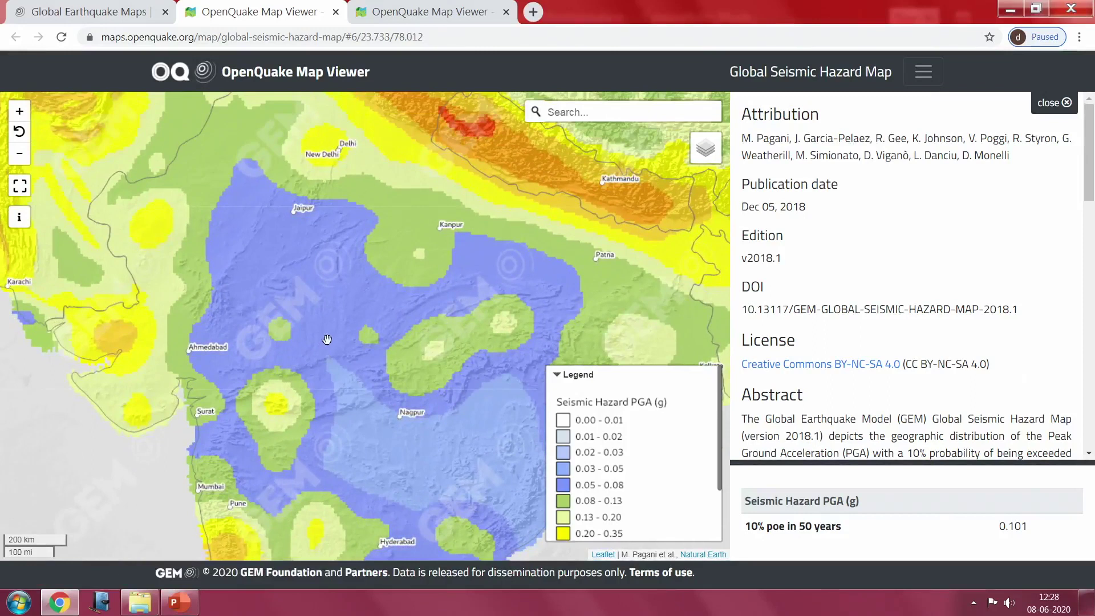
{"action": "scroll", "coordinate": [327, 339], "scroll_direction": "up", "scroll_amount": 1}
{"action": "scroll", "coordinate": [327, 340], "scroll_direction": "down", "scroll_amount": 1}
{"action": "left_click_drag", "start_coordinate": [445, 305], "coordinate": [341, 461]}
{"action": "left_click_drag", "start_coordinate": [257, 192], "coordinate": [252, 297]}
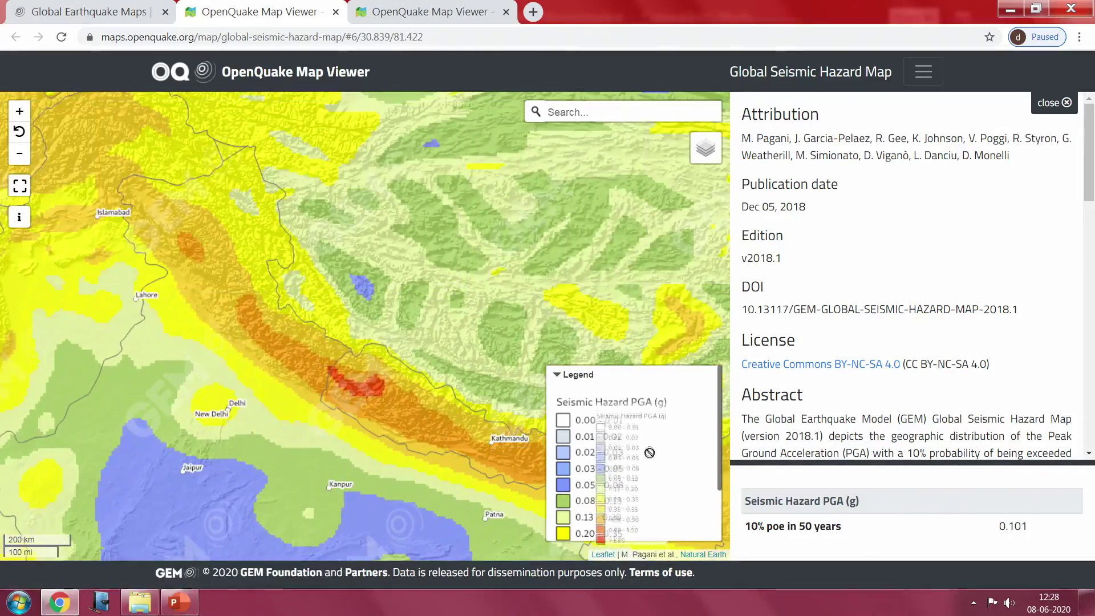
{"action": "scroll", "coordinate": [653, 455], "scroll_direction": "down", "scroll_amount": 2}
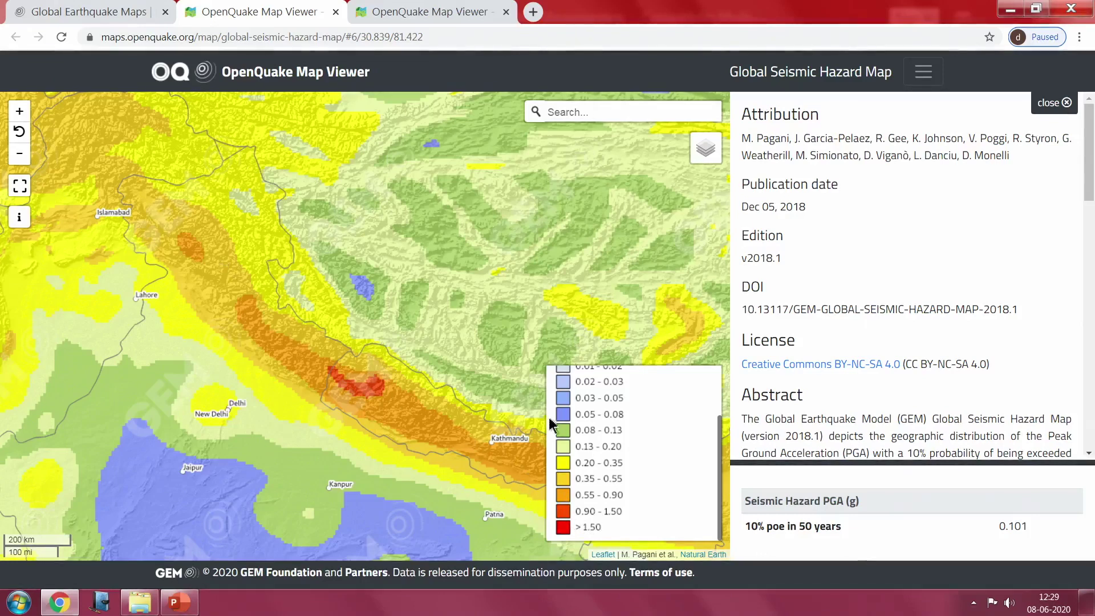
Try the Natural Earth, Natural Earth (dark) and OpenStreetMap base maps over India and return to Natural Earth (gray)
{"action": "scroll", "coordinate": [358, 314], "scroll_direction": "down", "scroll_amount": 1}
{"action": "scroll", "coordinate": [358, 314], "scroll_direction": "down", "scroll_amount": 1}
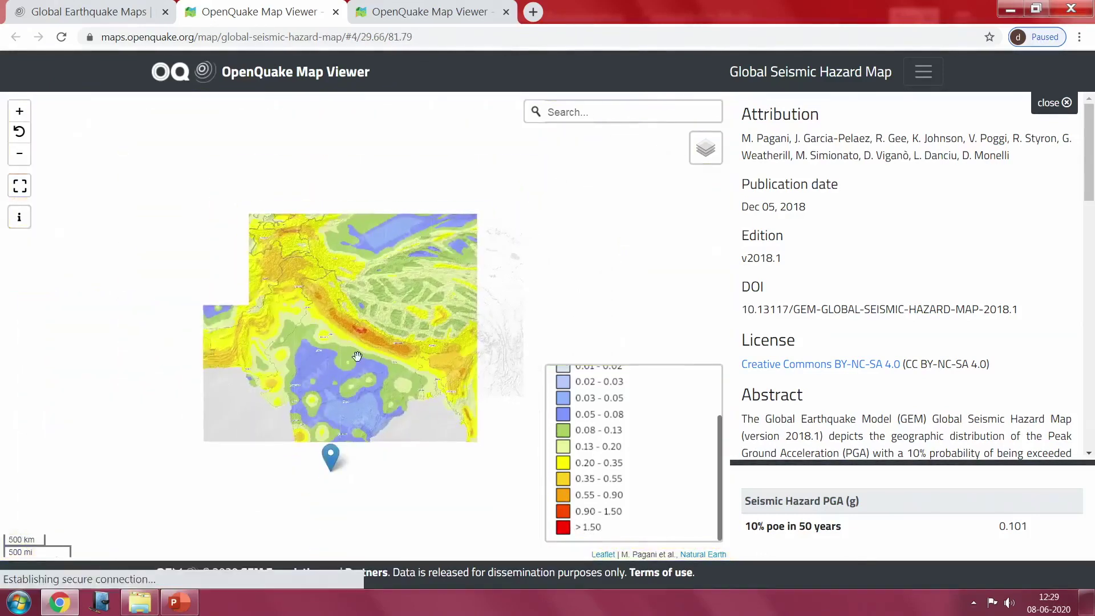
{"action": "left_click_drag", "start_coordinate": [360, 402], "coordinate": [368, 328]}
{"action": "scroll", "coordinate": [368, 328], "scroll_direction": "up", "scroll_amount": 1}
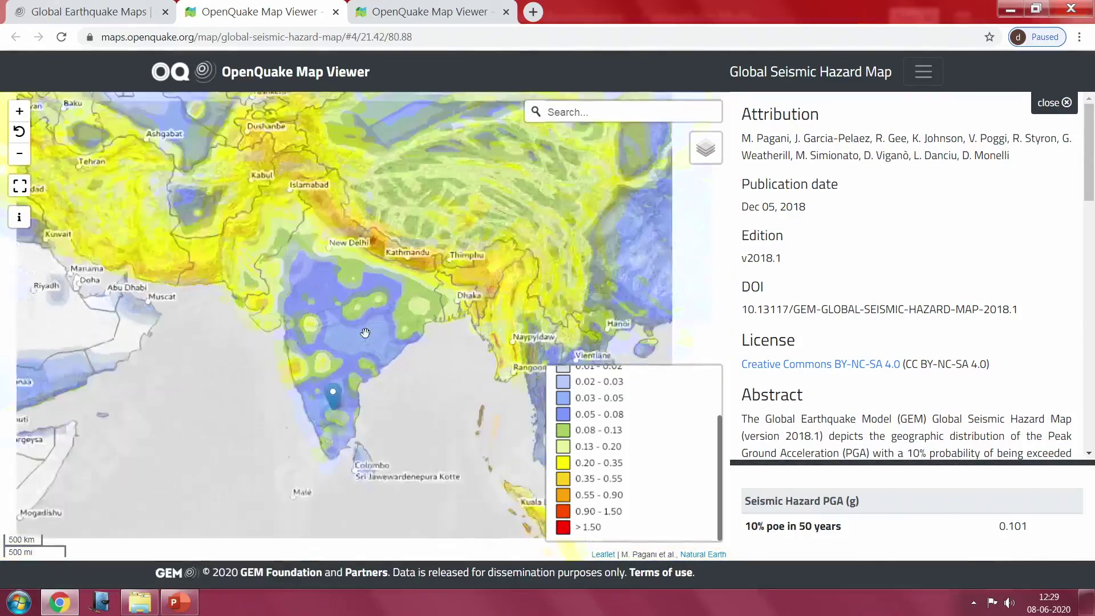
{"action": "mouse_move", "coordinate": [707, 169]}
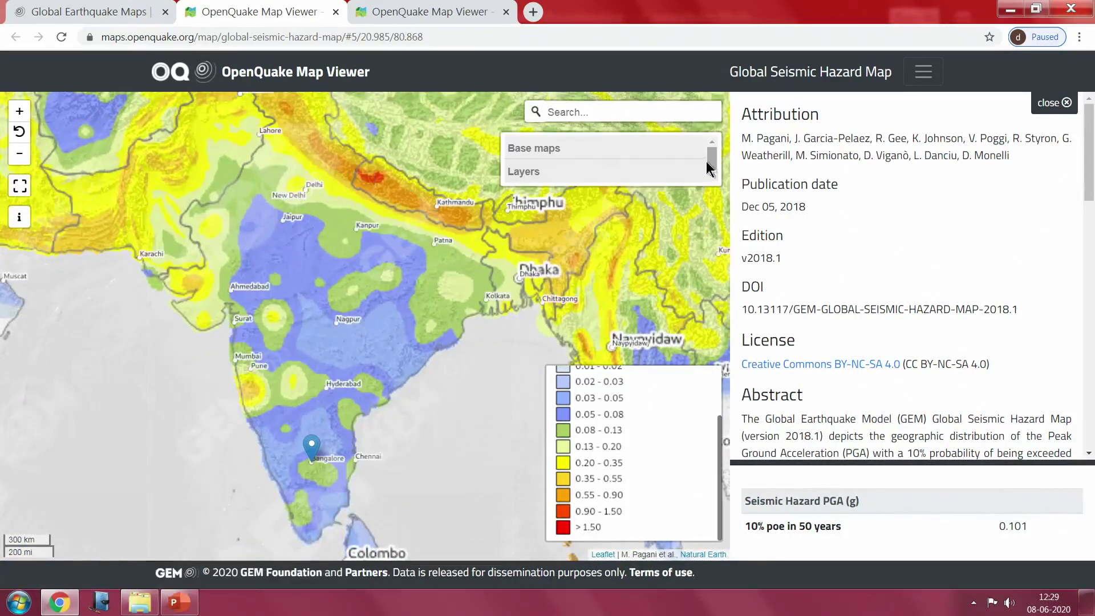
{"action": "left_click", "coordinate": [564, 150]}
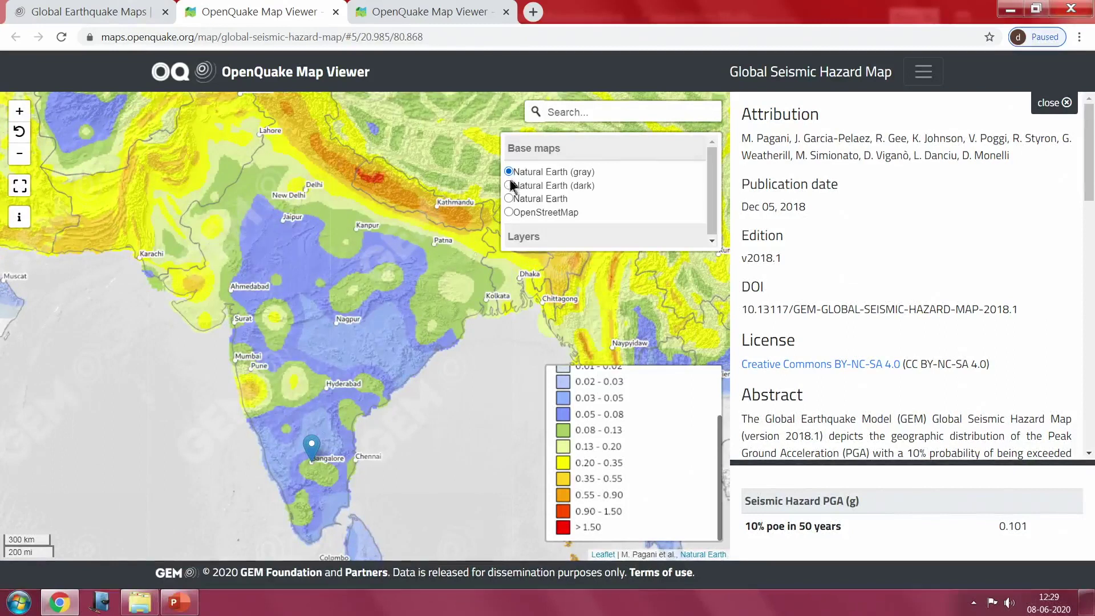
{"action": "left_click", "coordinate": [539, 200]}
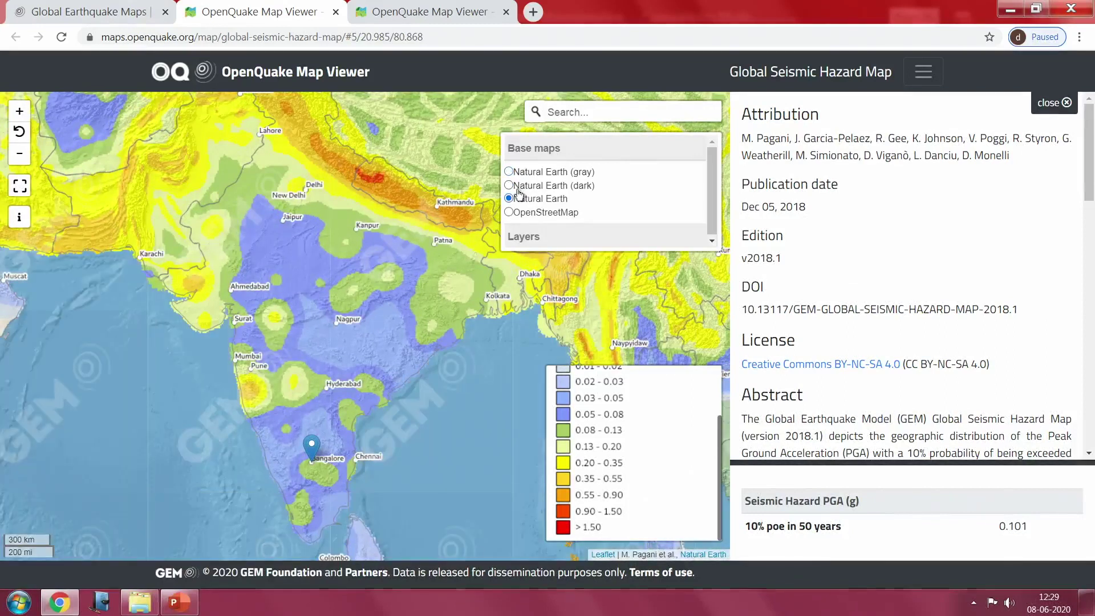
{"action": "left_click", "coordinate": [515, 186]}
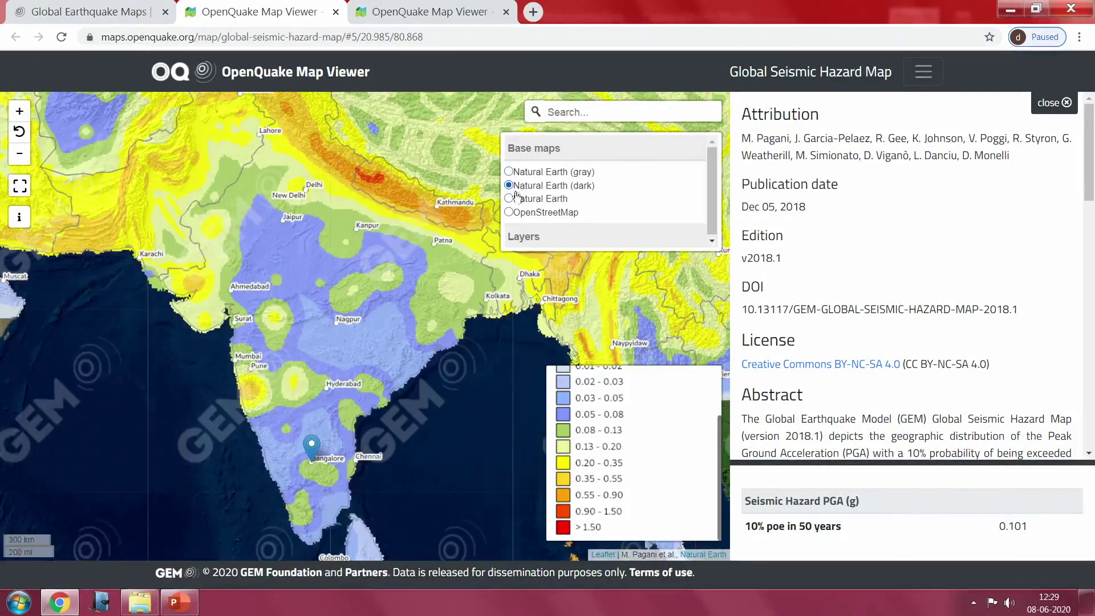
{"action": "left_click", "coordinate": [520, 215]}
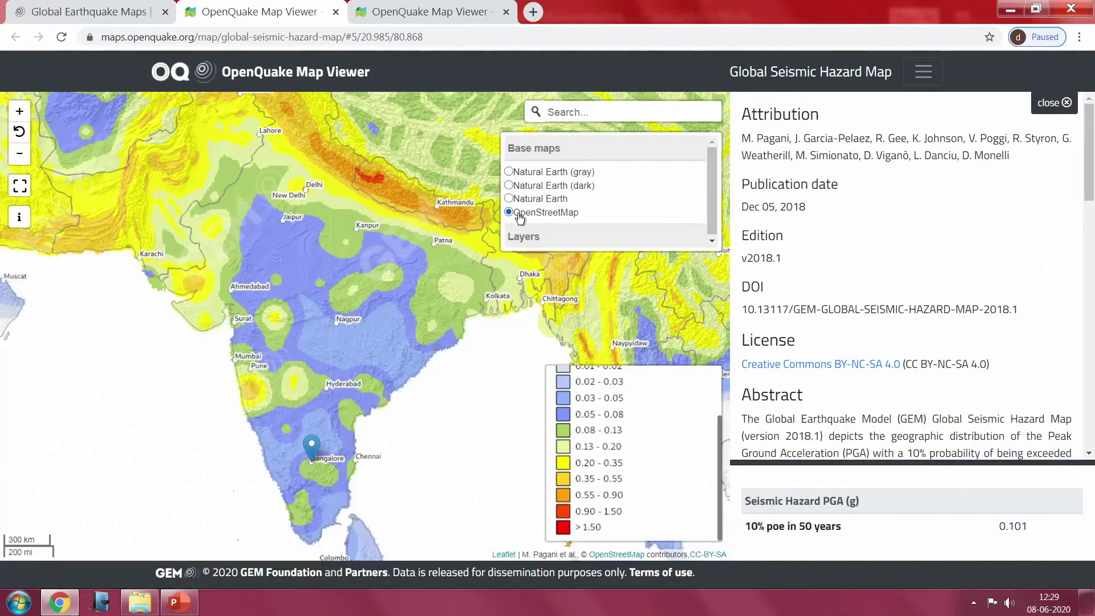
{"action": "left_click", "coordinate": [510, 173]}
Preview the Natural Earth (dark) and Natural Earth base maps again and set the base map to OpenStreetMap
{"action": "mouse_move", "coordinate": [717, 164]}
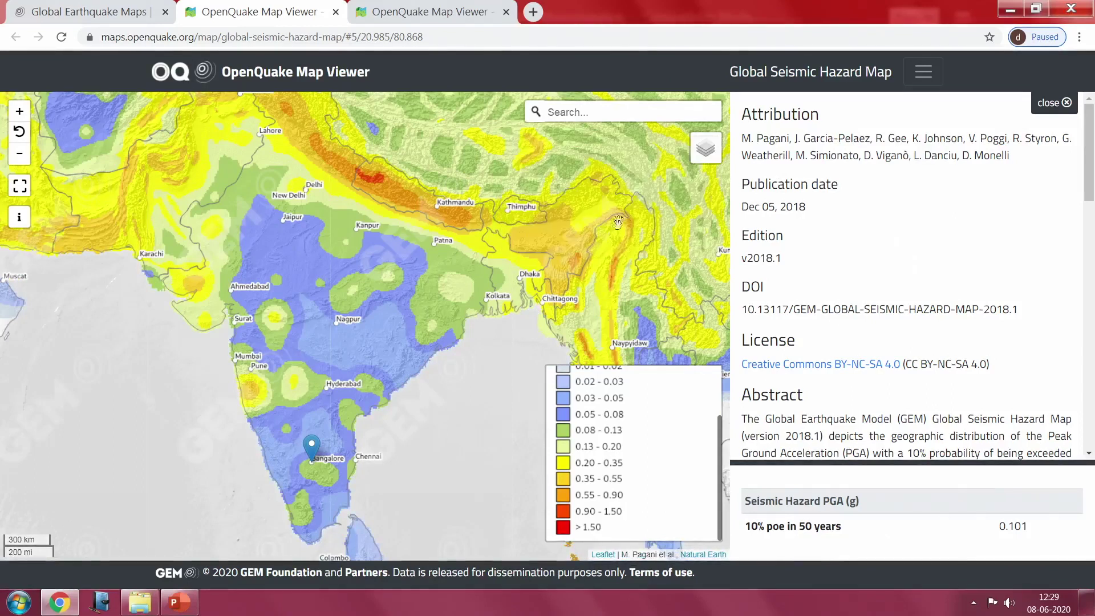
{"action": "left_click", "coordinate": [524, 186]}
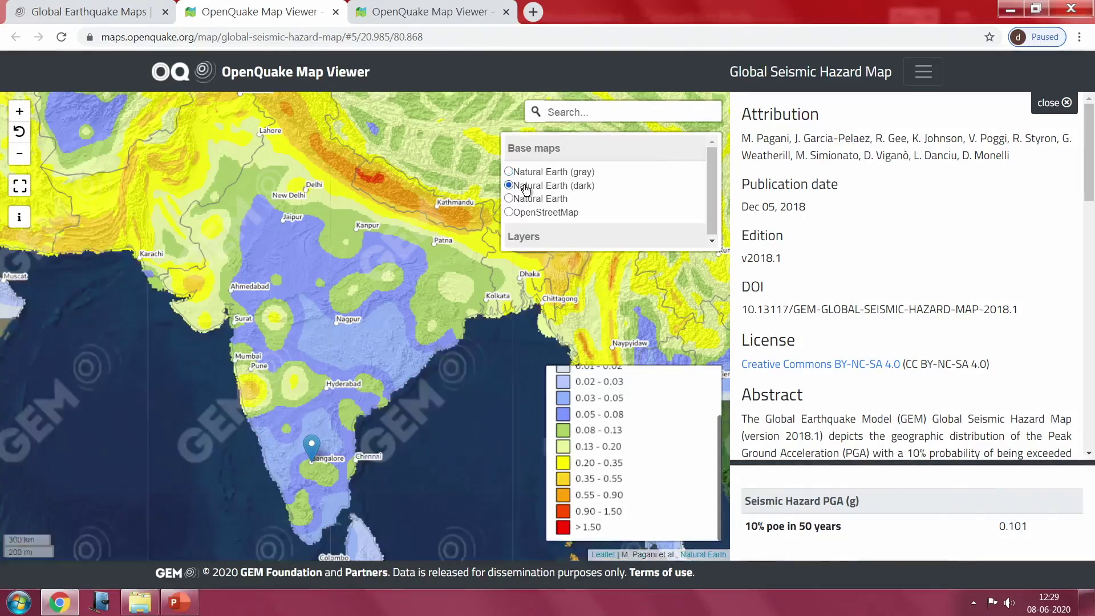
{"action": "left_click", "coordinate": [523, 200]}
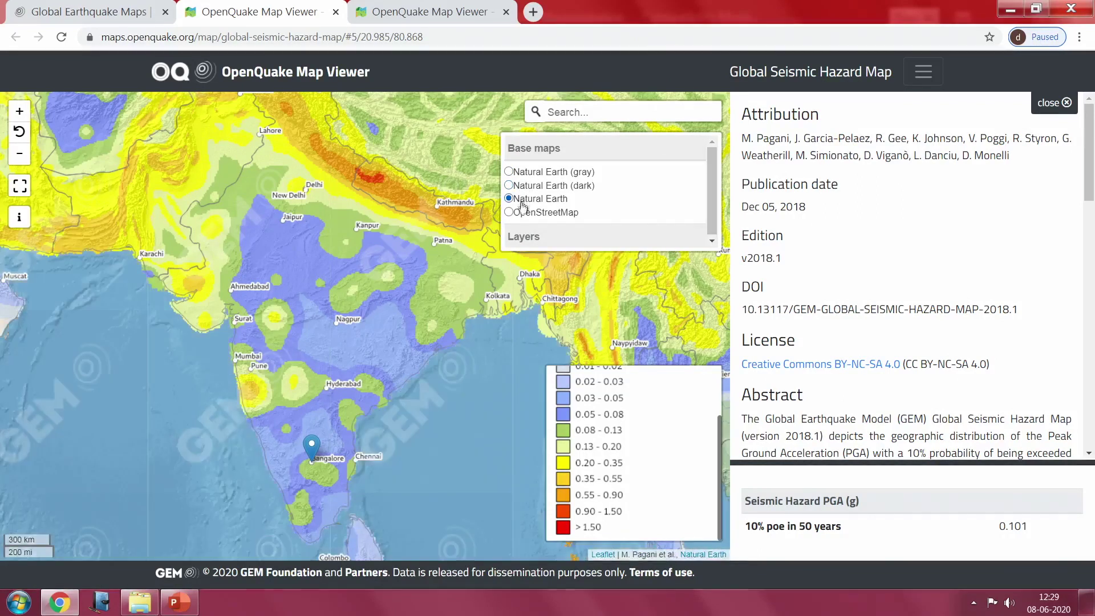
{"action": "left_click", "coordinate": [524, 214]}
Hide the map's attribution and hazard information so the map fills the full width
{"action": "scroll", "coordinate": [498, 374], "scroll_direction": "down", "scroll_amount": 2}
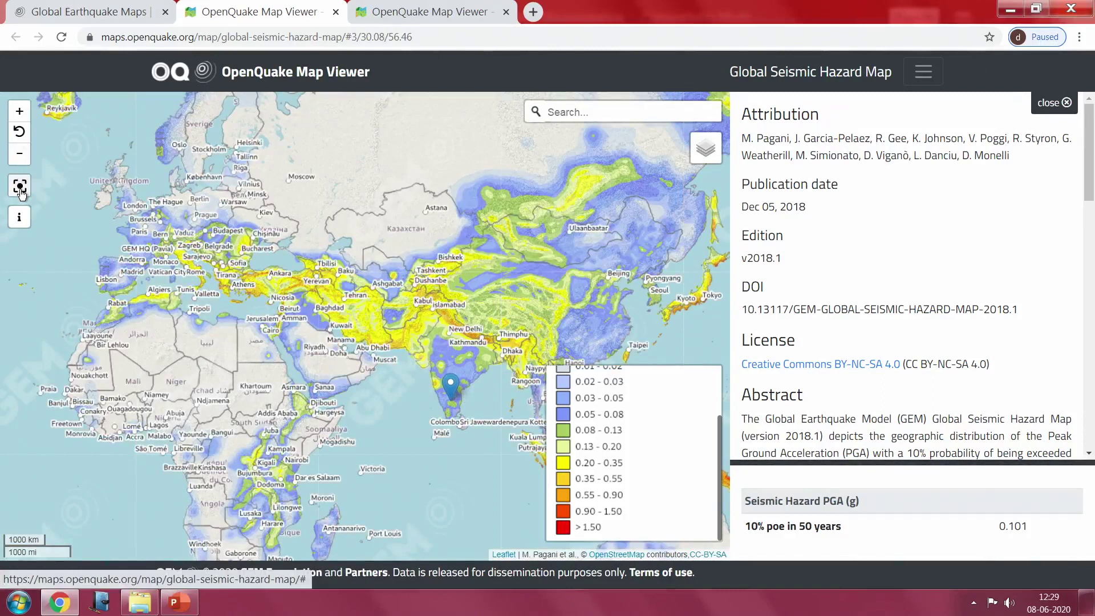
{"action": "left_click", "coordinate": [19, 216]}
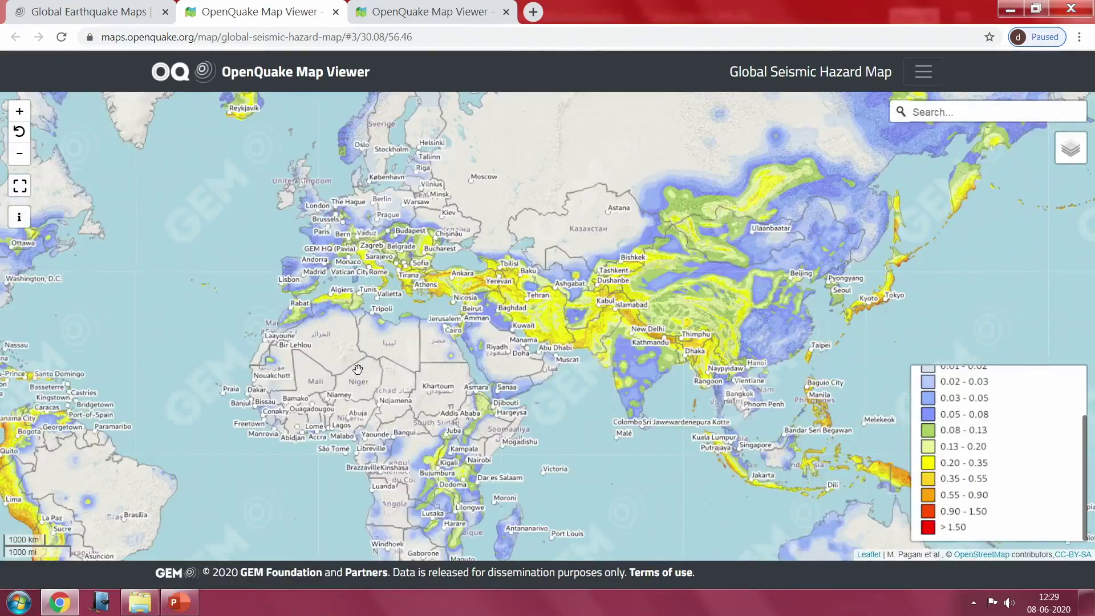
Examine the hazard zones from the Middle East to India, focusing on the area around Bangalore
{"action": "scroll", "coordinate": [357, 369], "scroll_direction": "up", "scroll_amount": 1}
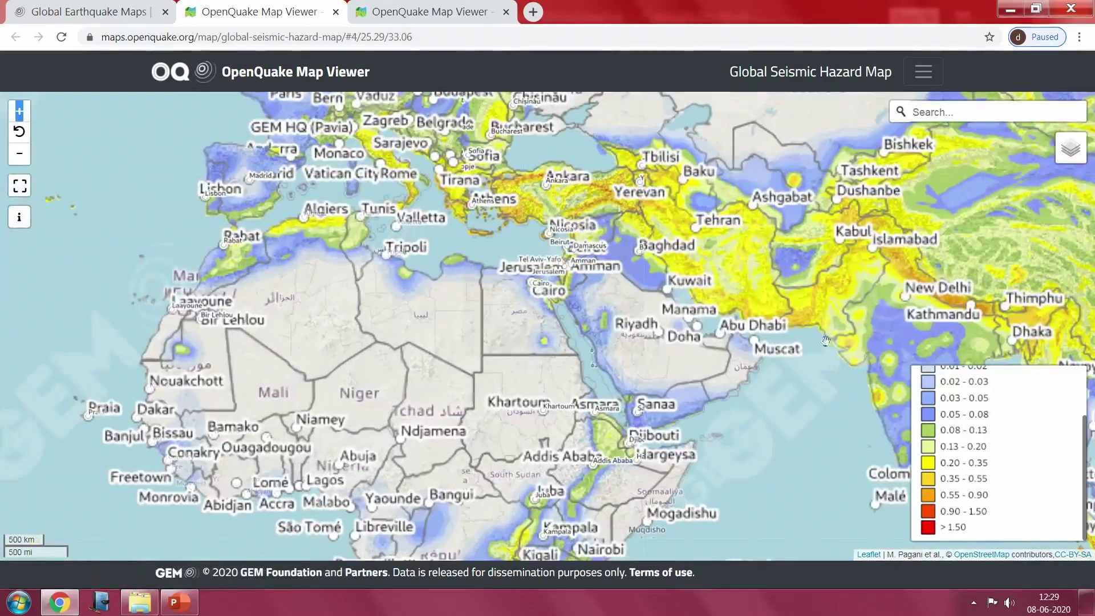
{"action": "left_click_drag", "start_coordinate": [907, 275], "coordinate": [629, 359]}
{"action": "scroll", "coordinate": [629, 359], "scroll_direction": "down", "scroll_amount": 1}
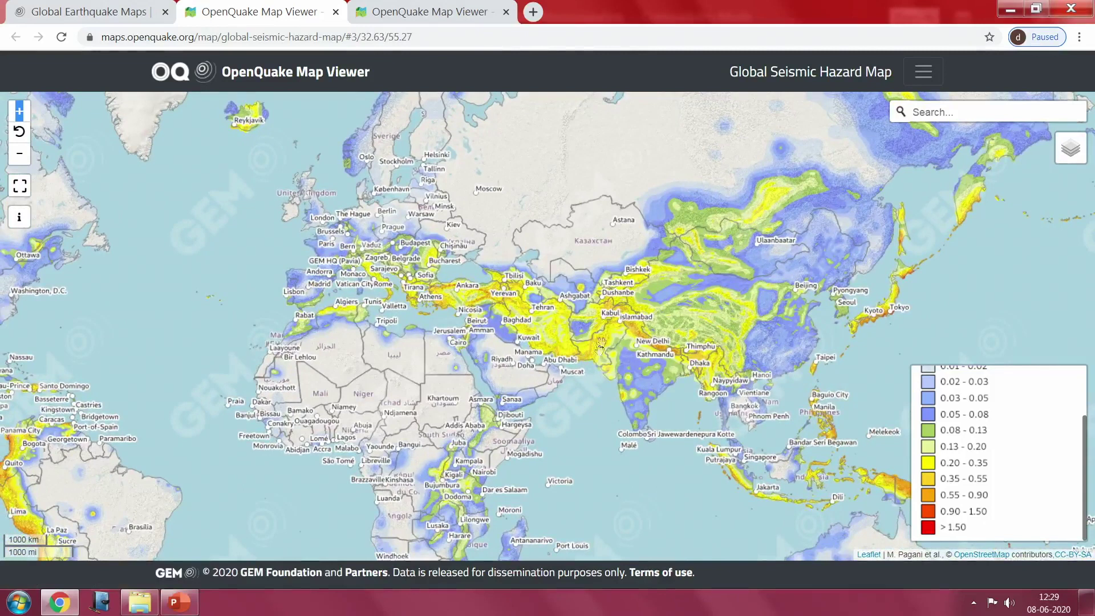
{"action": "scroll", "coordinate": [599, 371], "scroll_direction": "up", "scroll_amount": 3}
{"action": "scroll", "coordinate": [453, 291], "scroll_direction": "up", "scroll_amount": 2}
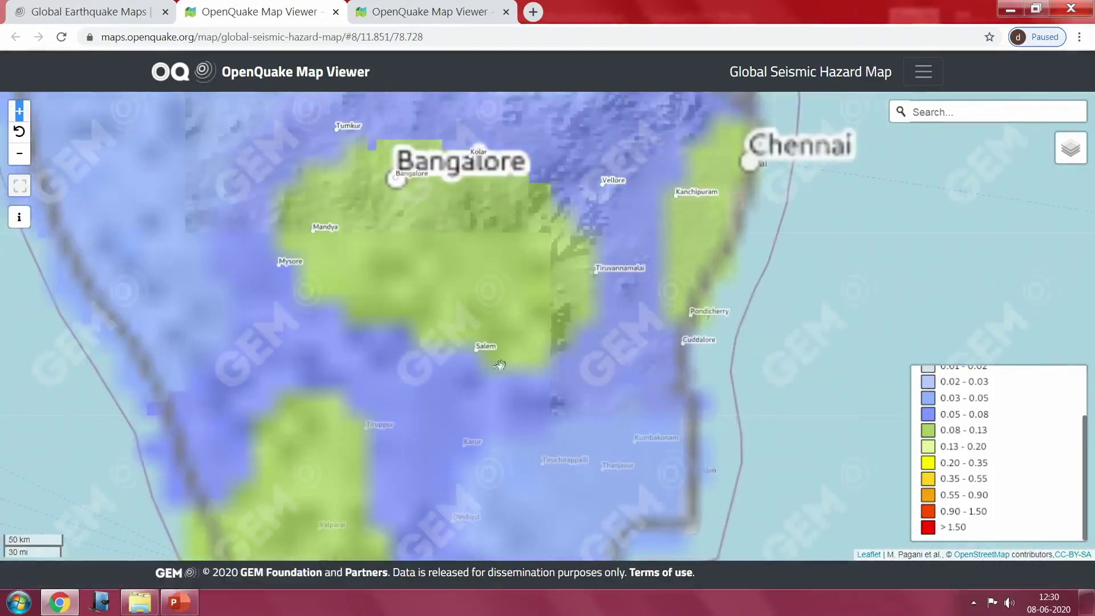
{"action": "left_click_drag", "start_coordinate": [439, 260], "coordinate": [458, 348]}
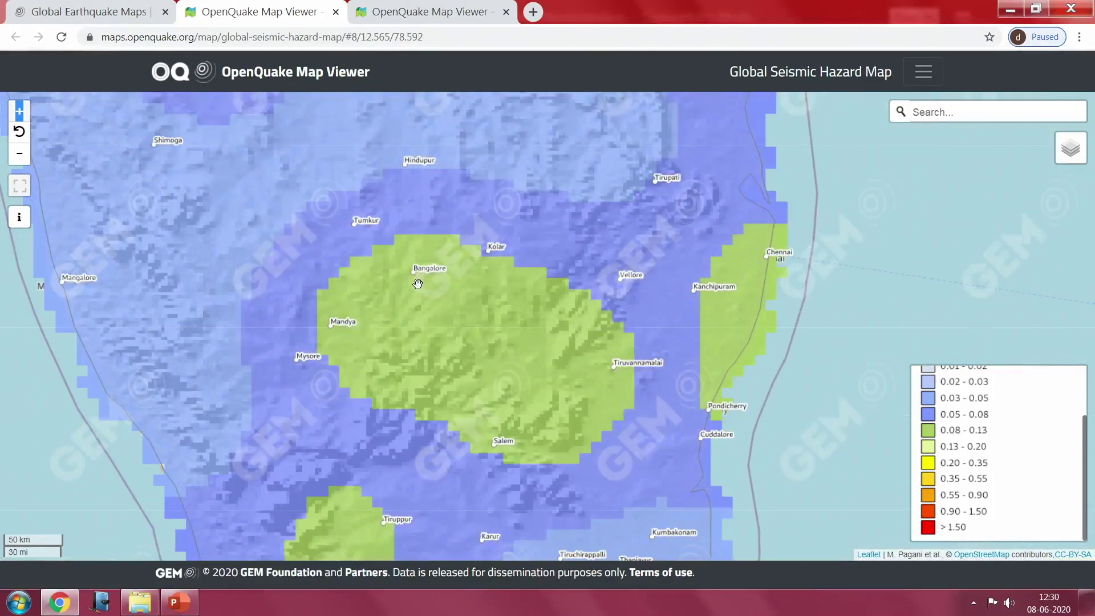
Query the seismic hazard PGA value for 10% poe in 50 years at a point just south of Bangalore
{"action": "left_click_drag", "start_coordinate": [415, 292], "coordinate": [430, 347]}
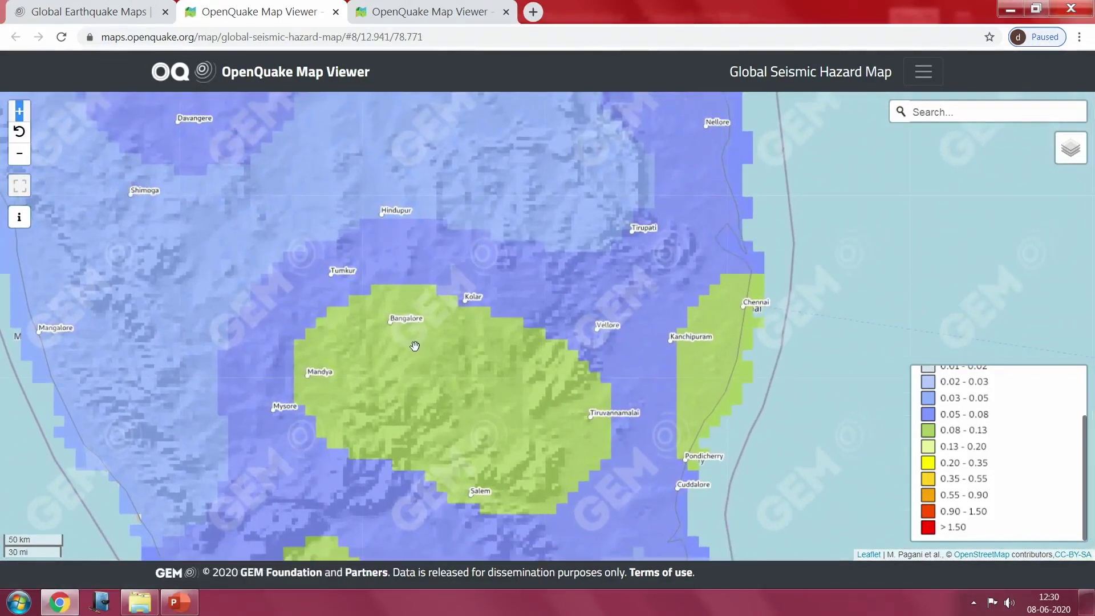
{"action": "left_click", "coordinate": [414, 346]}
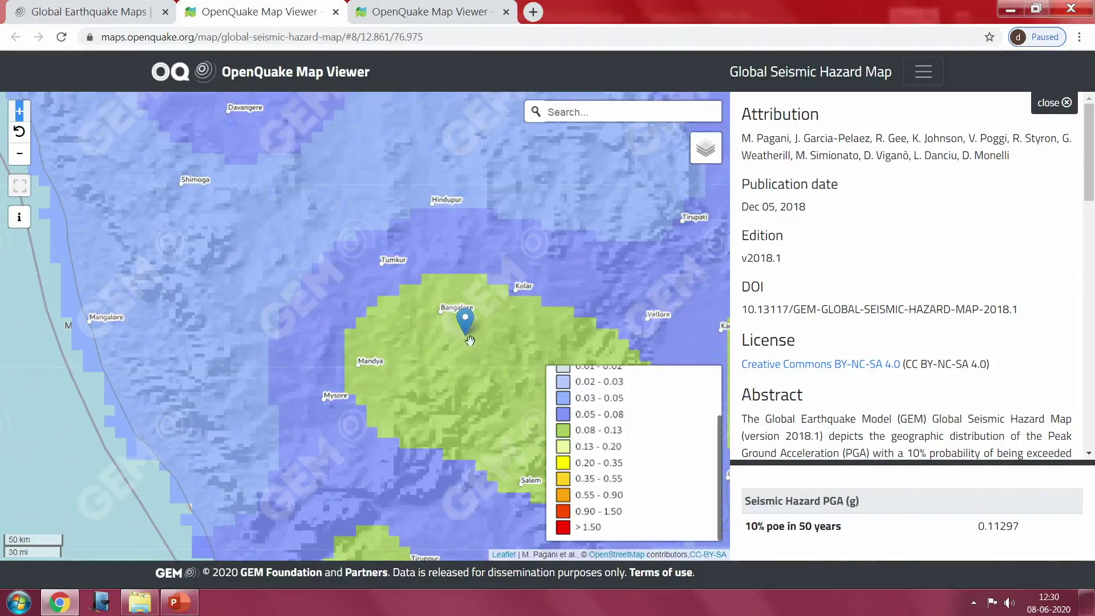
Examine the seismic hazard zones from southern India outward across Asia, the Middle East, Africa and Europe, comparing their colours with the legend
{"action": "scroll", "coordinate": [465, 336], "scroll_direction": "down", "scroll_amount": 1}
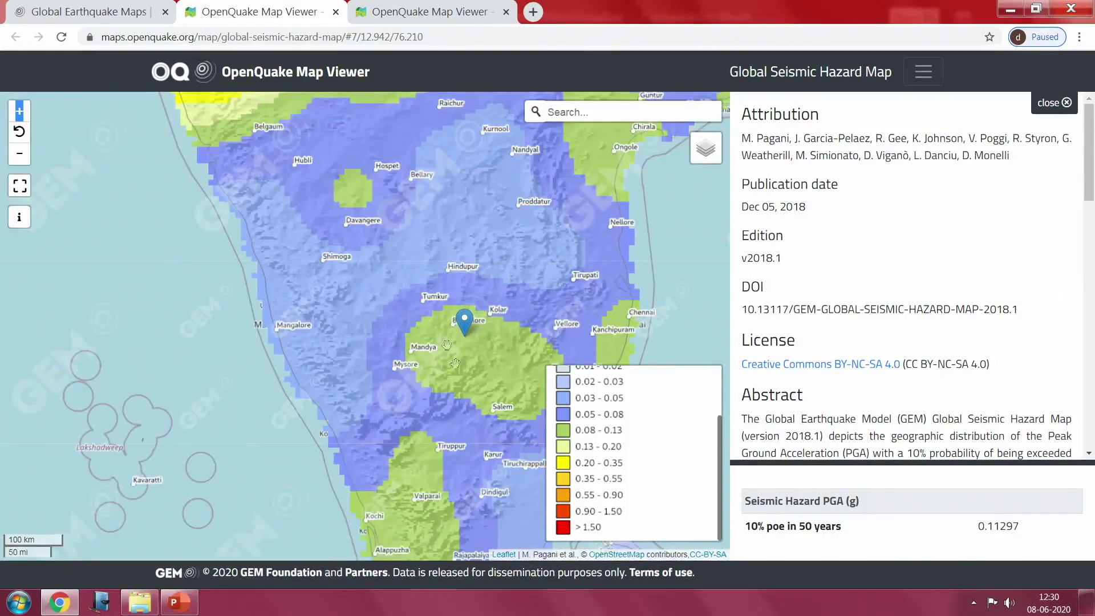
{"action": "scroll", "coordinate": [373, 412], "scroll_direction": "down", "scroll_amount": 1}
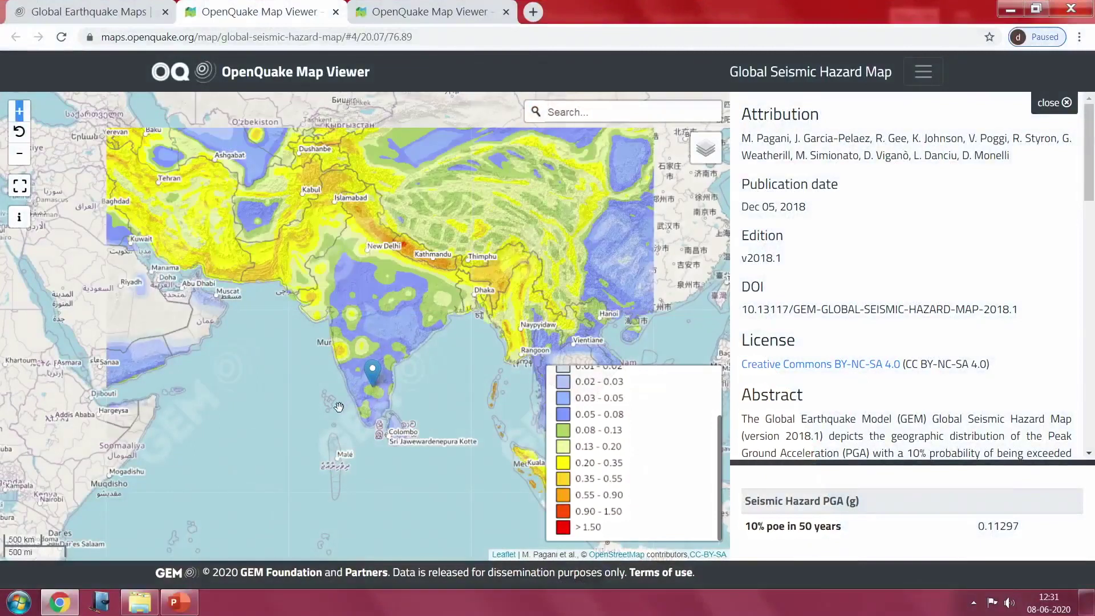
{"action": "left_click_drag", "start_coordinate": [255, 384], "coordinate": [359, 350]}
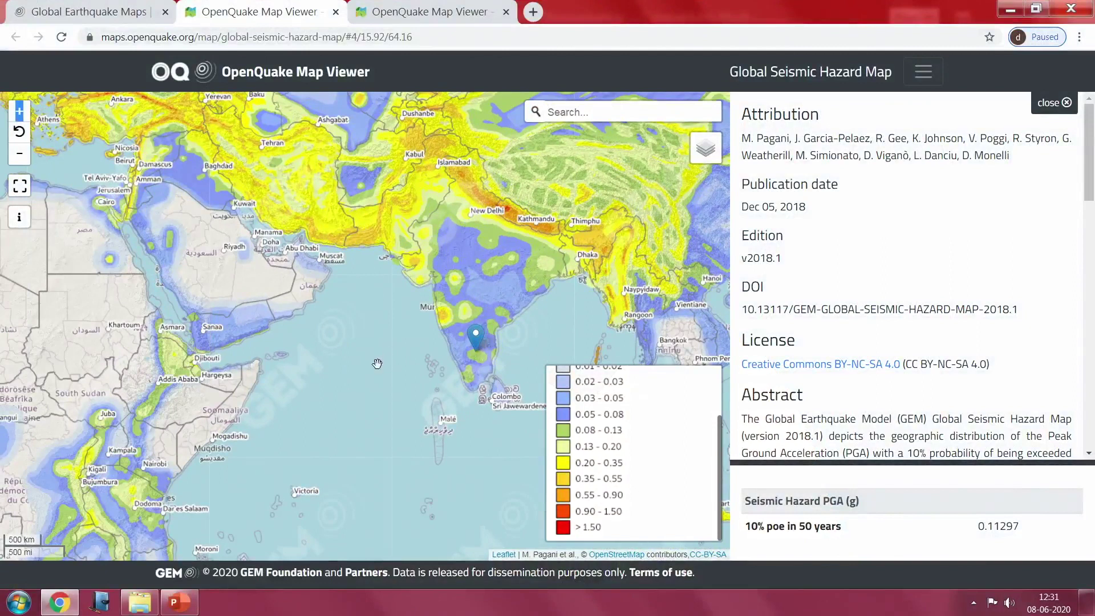
{"action": "scroll", "coordinate": [377, 363], "scroll_direction": "down", "scroll_amount": 1}
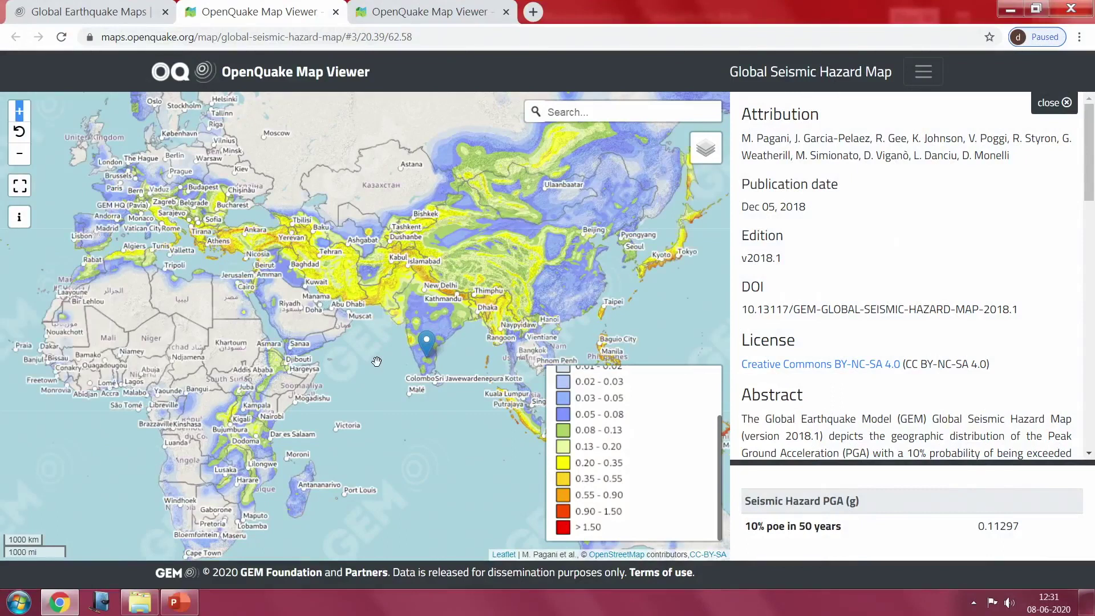
{"action": "scroll", "coordinate": [359, 362], "scroll_direction": "up", "scroll_amount": 1}
{"action": "scroll", "coordinate": [348, 360], "scroll_direction": "down", "scroll_amount": 1}
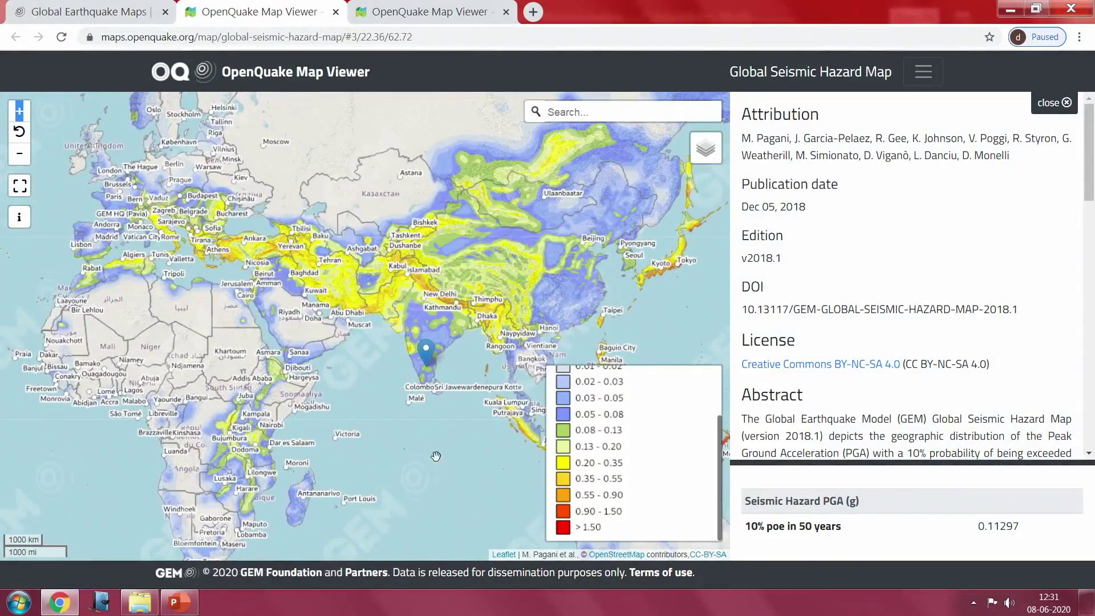